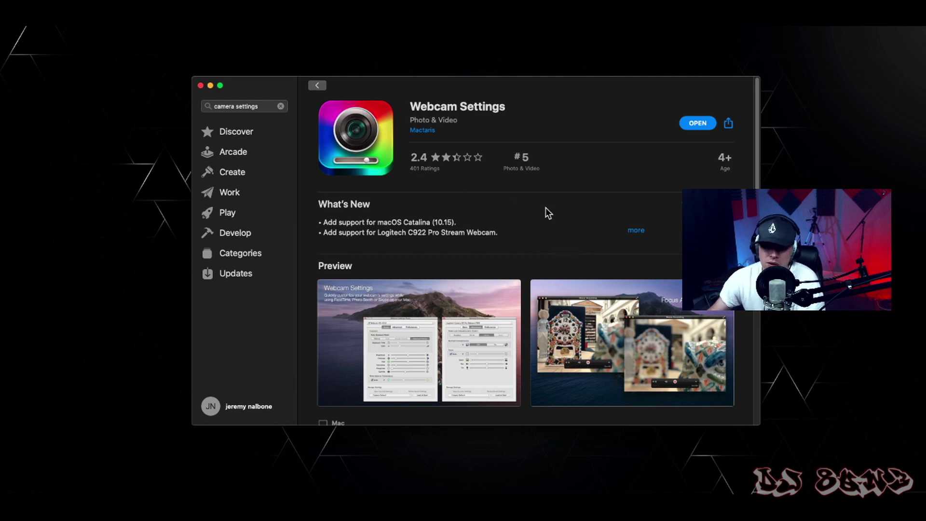
# Close the App Store window and show the Webcam Settings window near the middle of the desktop
pyautogui.moveTo(533, 88); pyautogui.dragTo(555, 96)
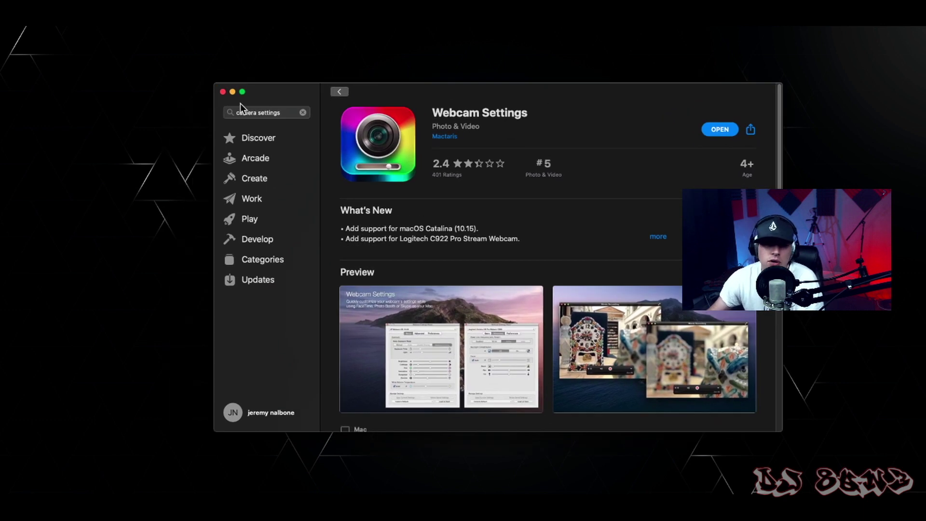
pyautogui.click(224, 92)
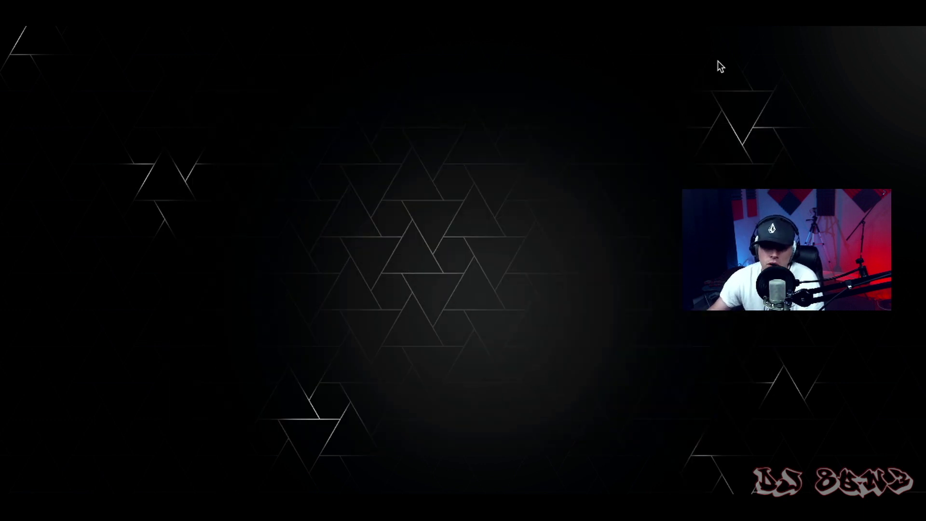
pyautogui.click(715, 28)
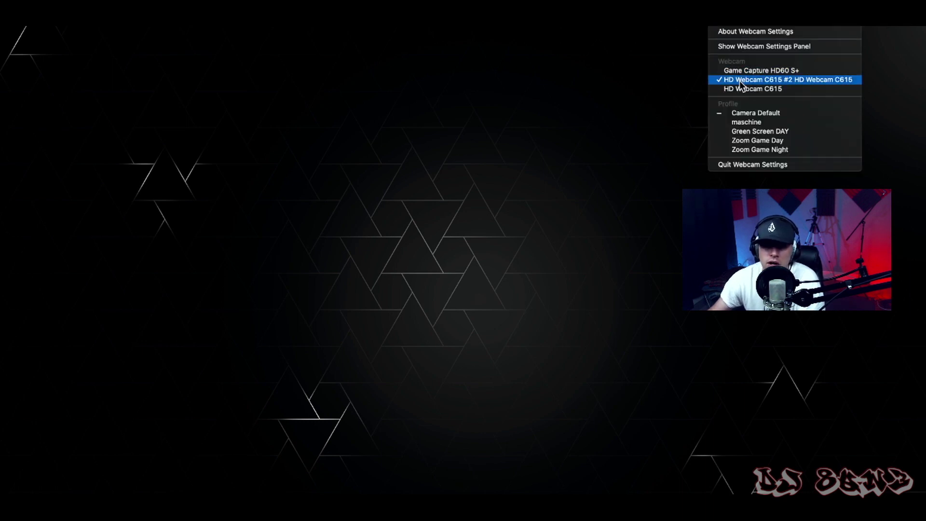
pyautogui.click(768, 53)
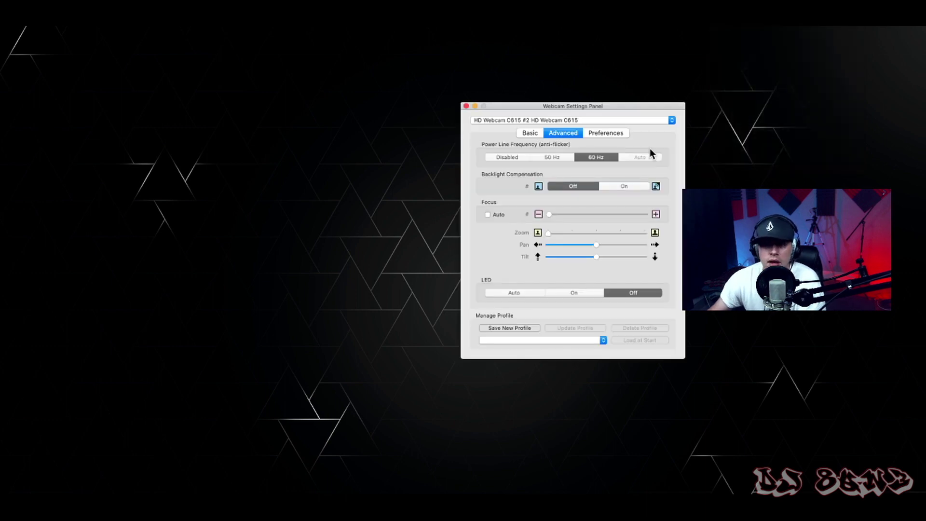
pyautogui.moveTo(595, 103); pyautogui.dragTo(428, 94)
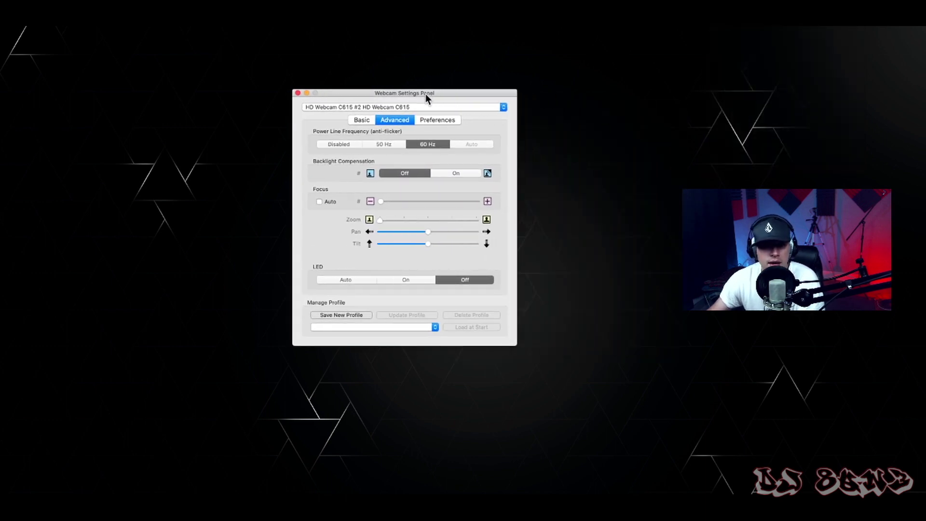
# Examine the list of connected webcams, keeping HD Webcam C615 #2 selected
pyautogui.click(381, 109)
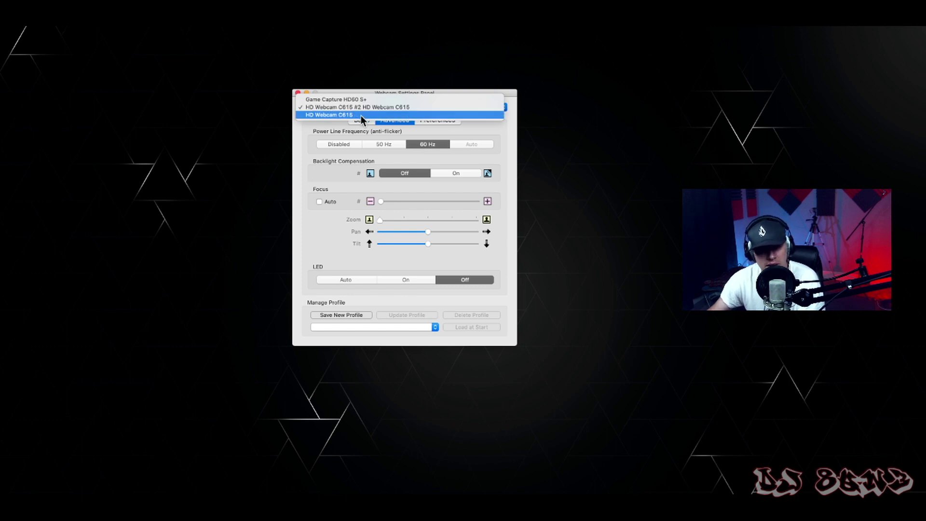
pyautogui.click(369, 90)
pyautogui.click(391, 107)
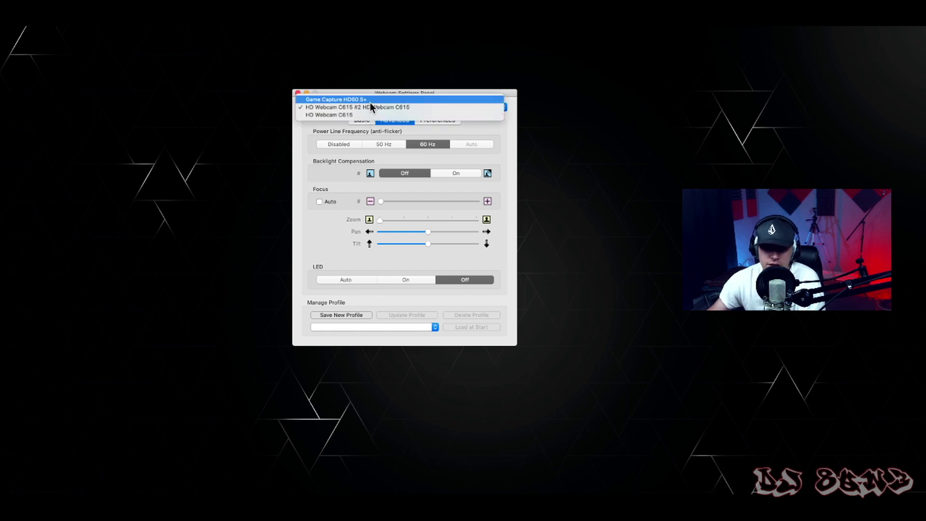
pyautogui.click(373, 94)
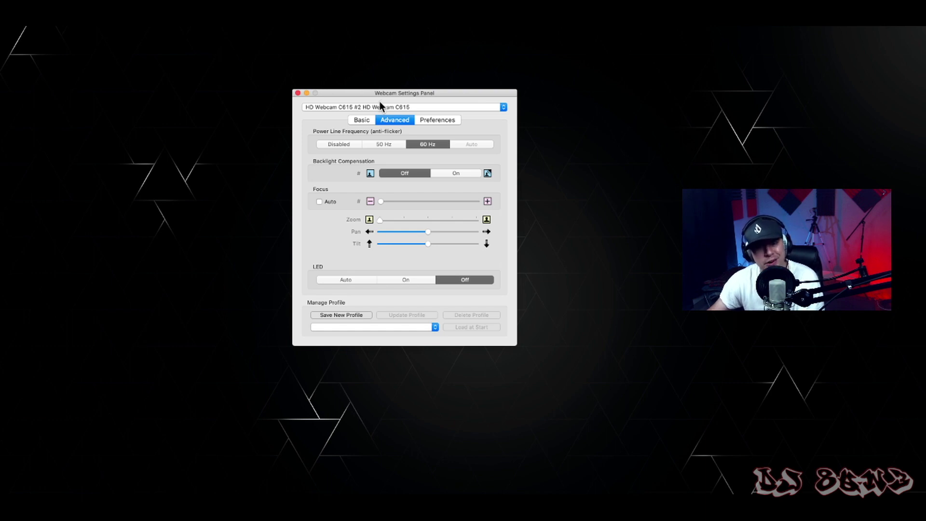
# Arrange the Webcam Settings window and the OBS window side by side on the desktop
pyautogui.moveTo(377, 94); pyautogui.dragTo(138, 83)
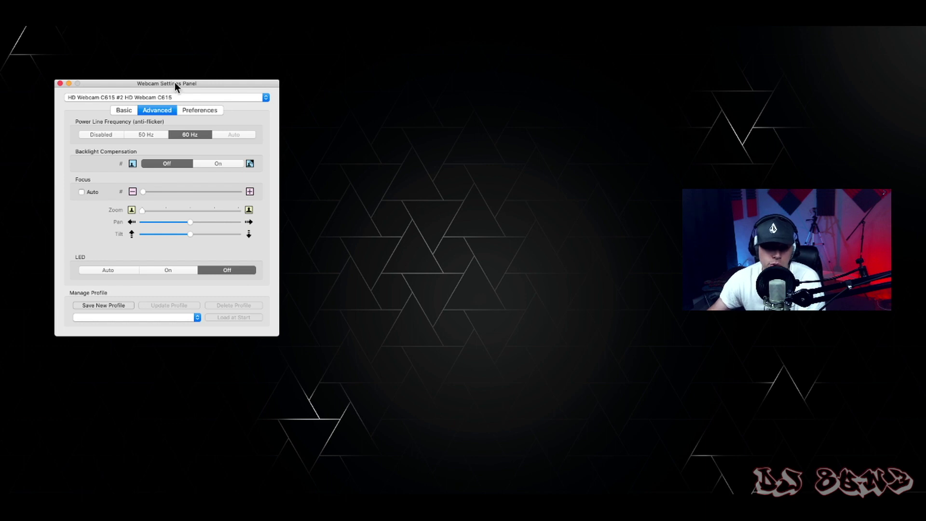
pyautogui.moveTo(175, 82); pyautogui.dragTo(198, 71)
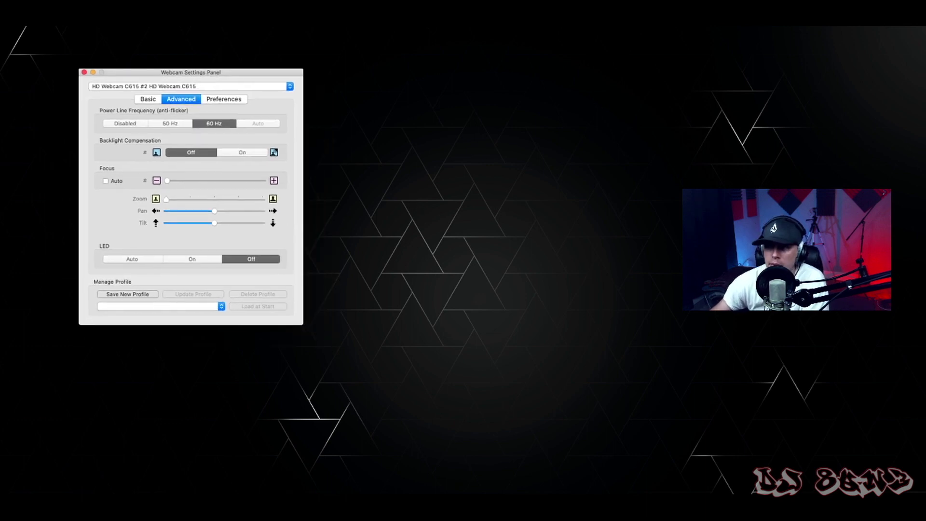
pyautogui.moveTo(925, 101); pyautogui.dragTo(490, 44)
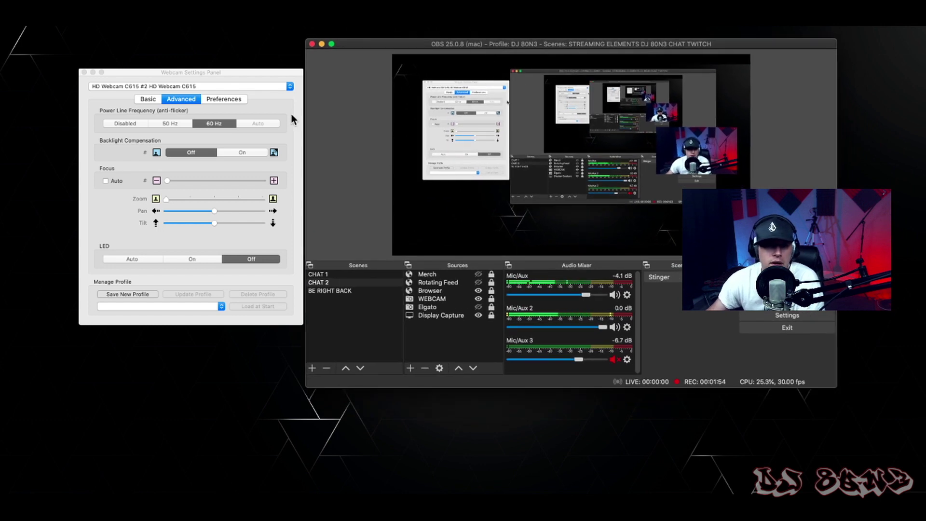
# Check the webcam selection and look through the Basic, Advanced and Preferences settings of HD Webcam C615 #2
pyautogui.click(154, 87)
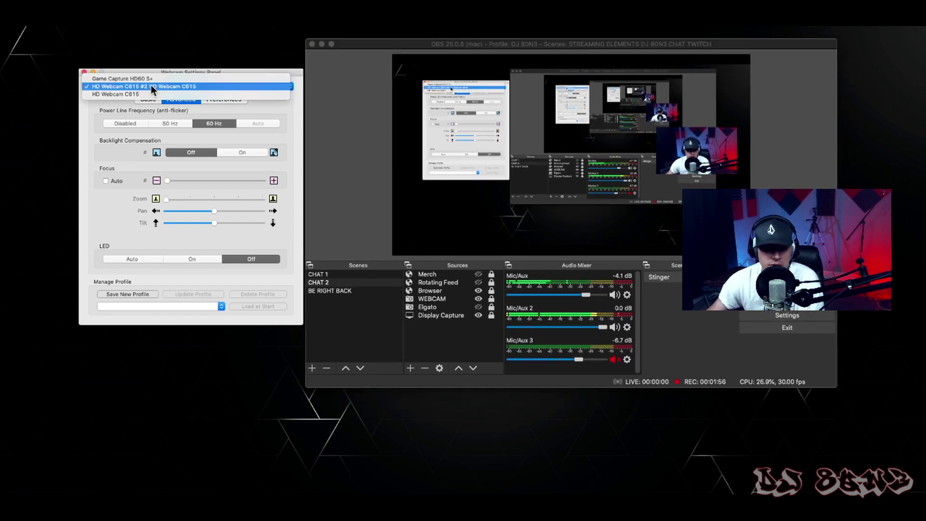
pyautogui.click(106, 87)
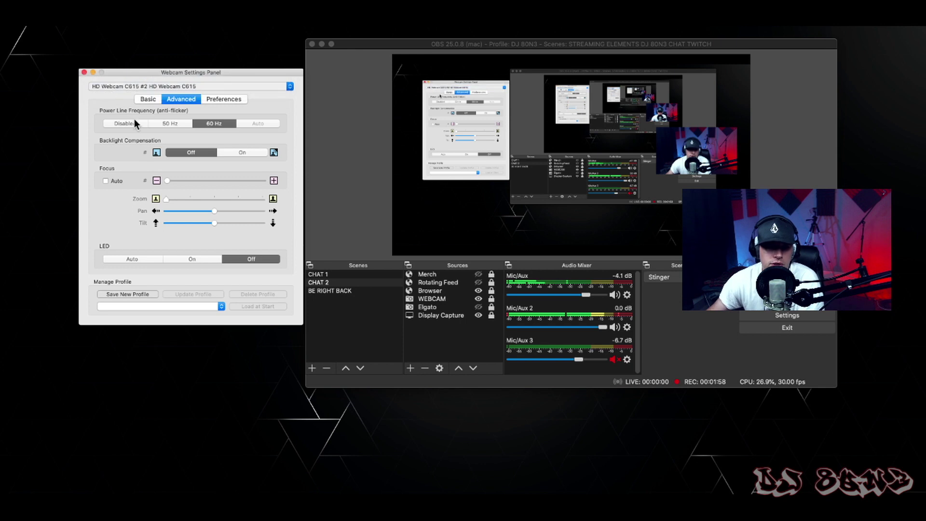
pyautogui.click(149, 99)
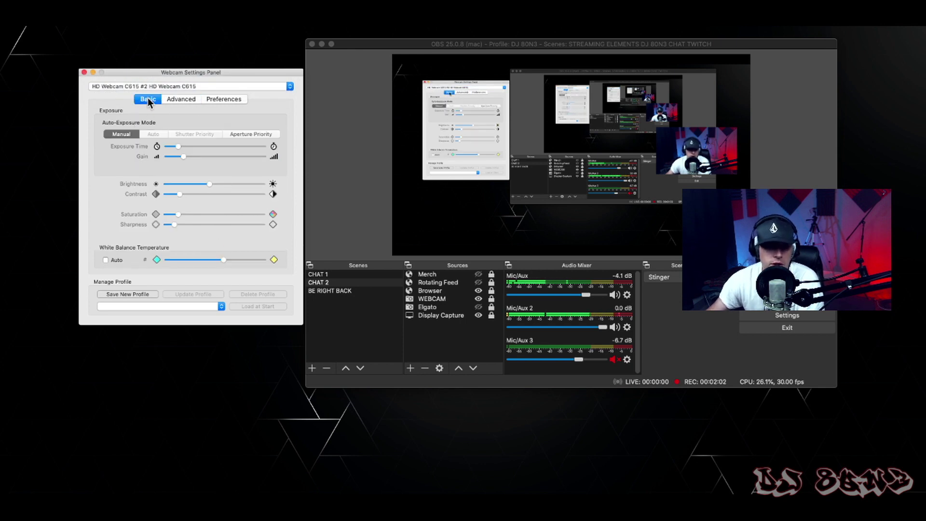
pyautogui.click(180, 99)
pyautogui.click(222, 99)
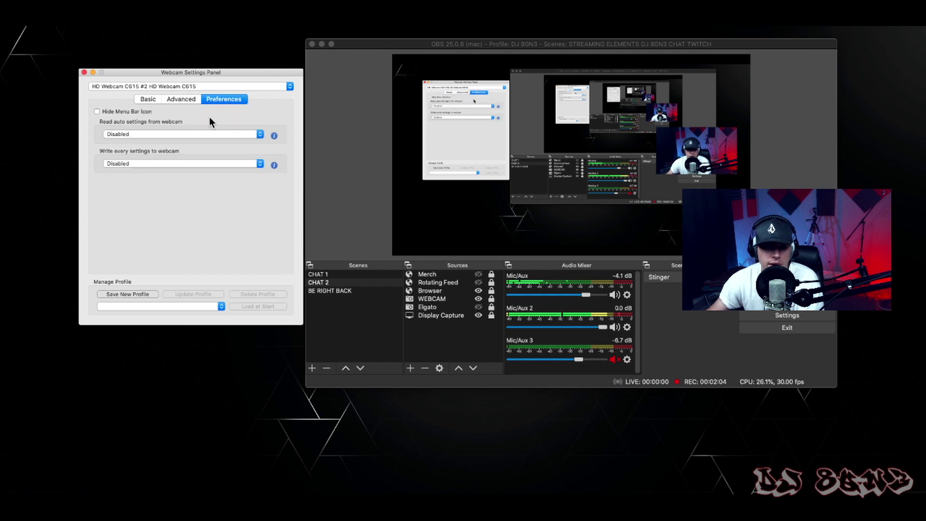
pyautogui.click(158, 100)
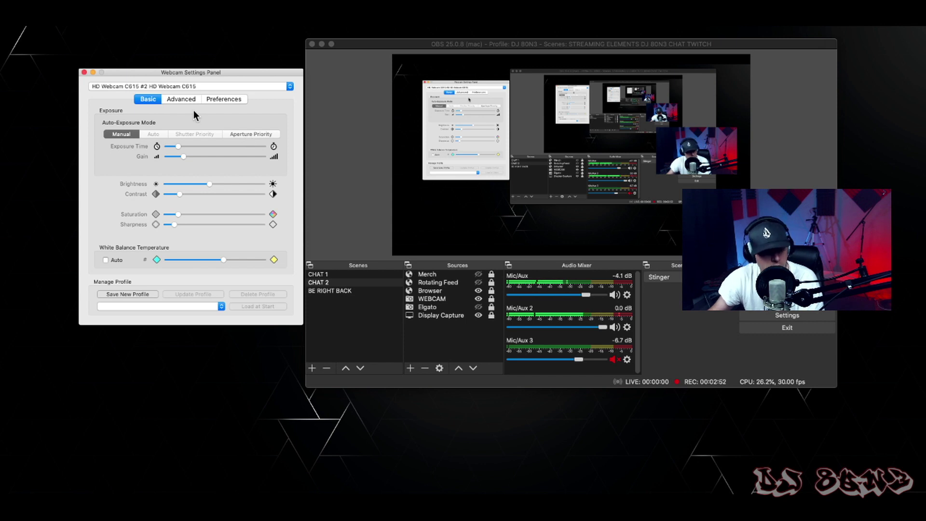
# Try backlight compensation in the webcam's advanced settings and switch it back off
pyautogui.click(179, 101)
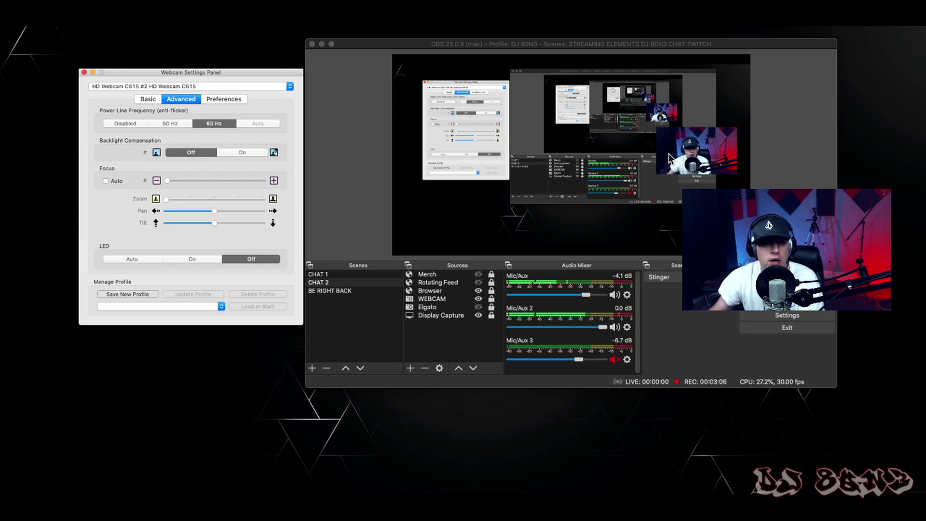
pyautogui.click(236, 152)
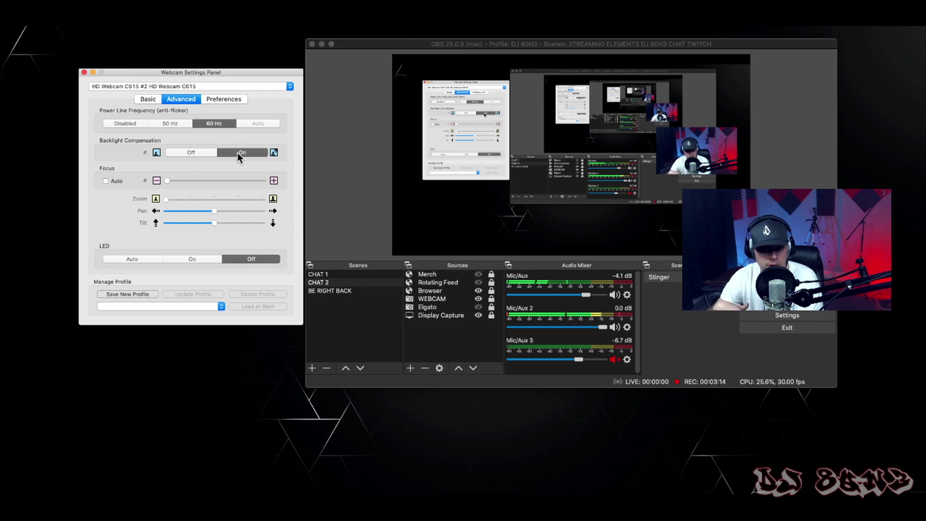
pyautogui.click(192, 152)
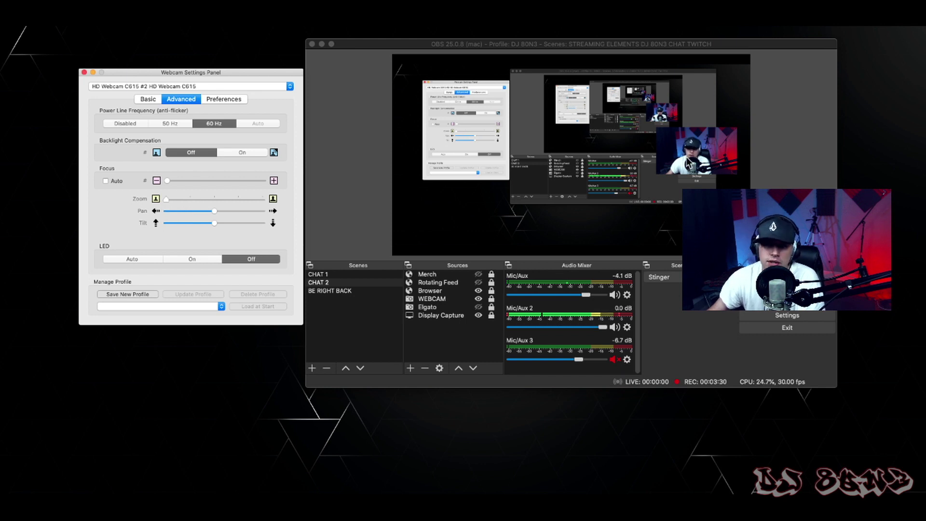
# Try a closer camera zoom and return the zoom to its minimum
pyautogui.click(190, 199)
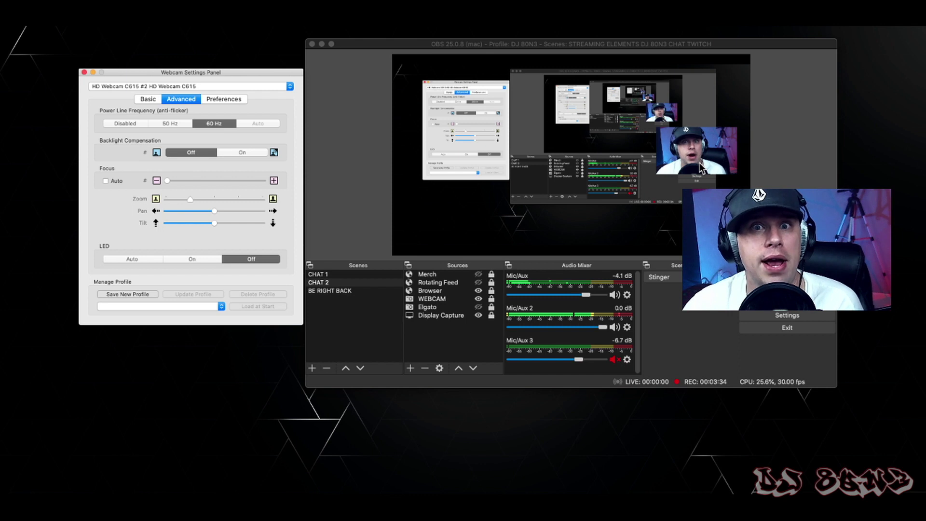
pyautogui.moveTo(190, 199); pyautogui.dragTo(165, 199)
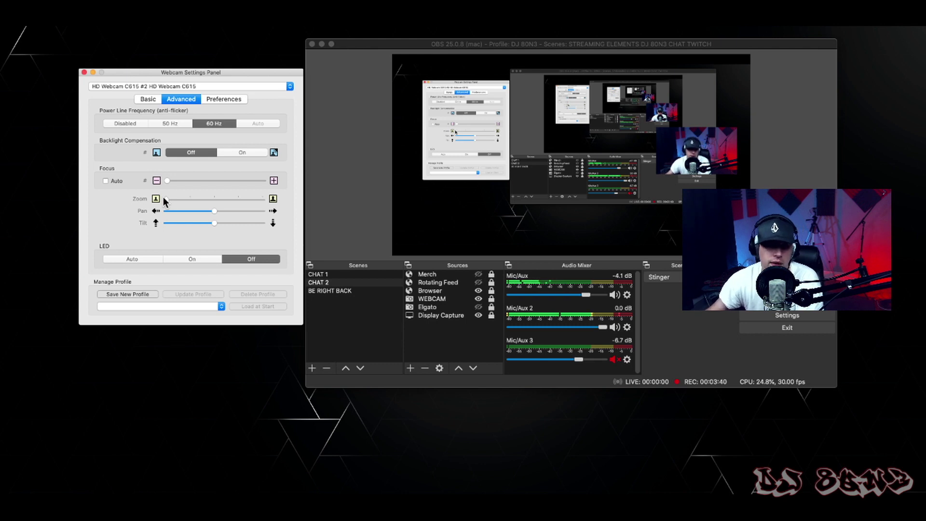
pyautogui.moveTo(166, 199)
pyautogui.mouseDown()
pyautogui.moveTo(265, 202)
pyautogui.moveTo(166, 202)
pyautogui.mouseUp()
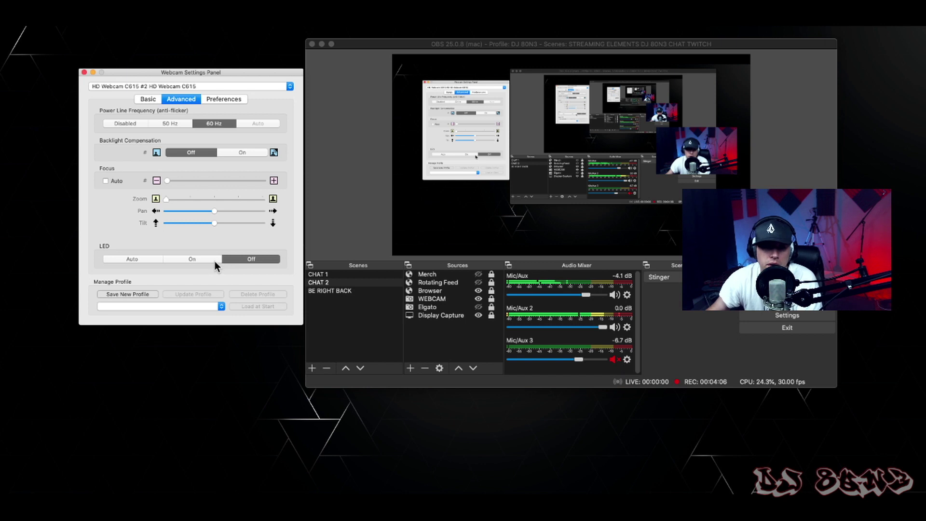
# Review the preferences for reading and writing webcam settings, and compare the advanced and basic options
pyautogui.click(213, 102)
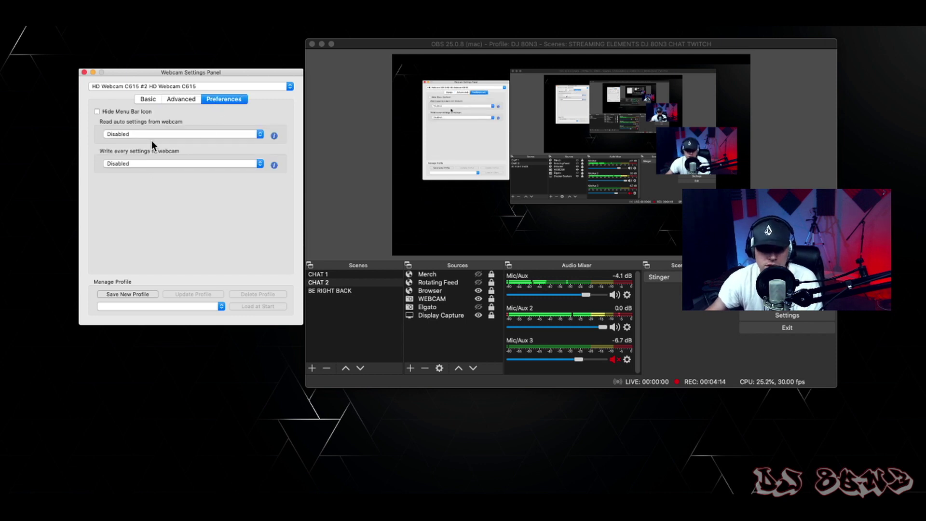
pyautogui.click(174, 99)
pyautogui.click(148, 99)
pyautogui.click(169, 98)
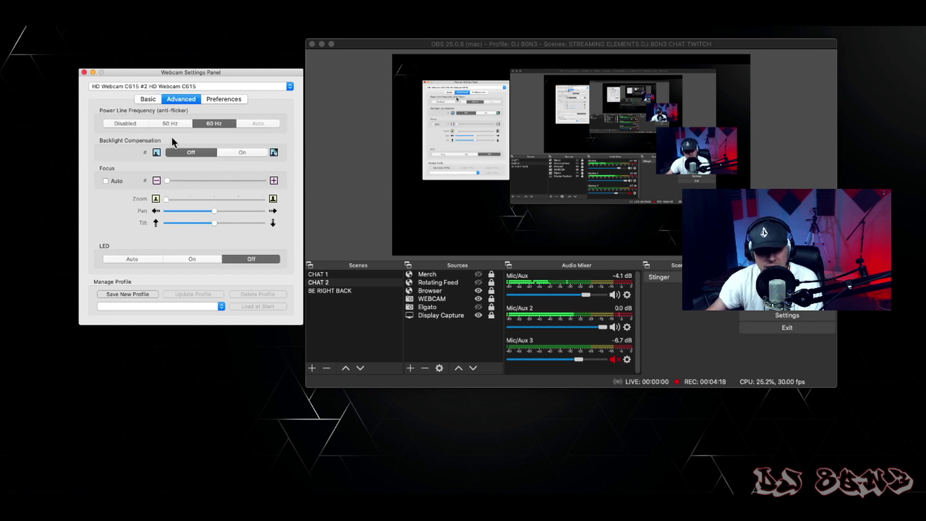
pyautogui.click(148, 100)
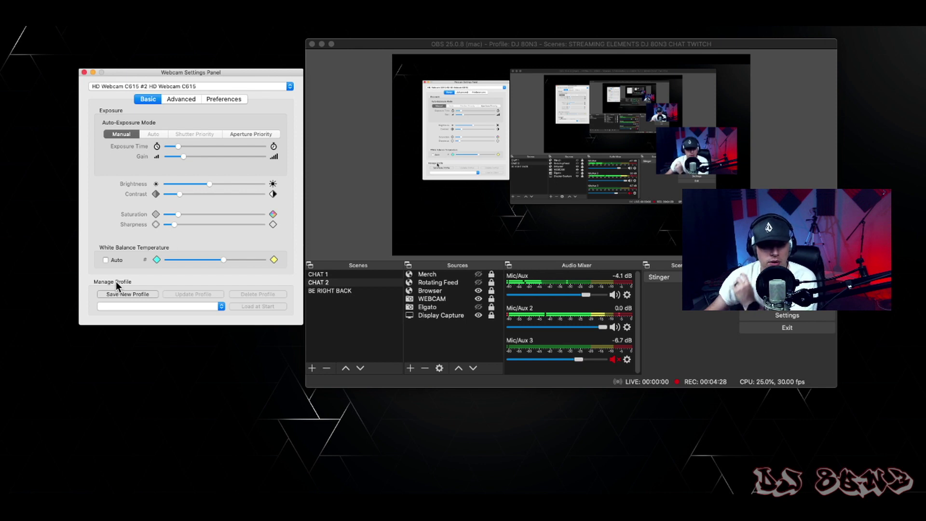
# Examine the available webcams and the saved profiles without changing the camera or loading a profile
pyautogui.click(168, 88)
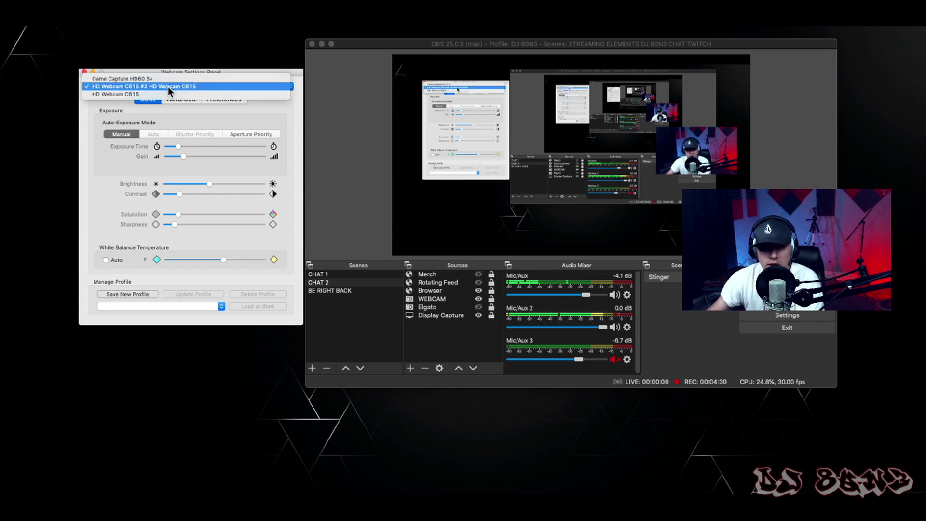
pyautogui.click(170, 88)
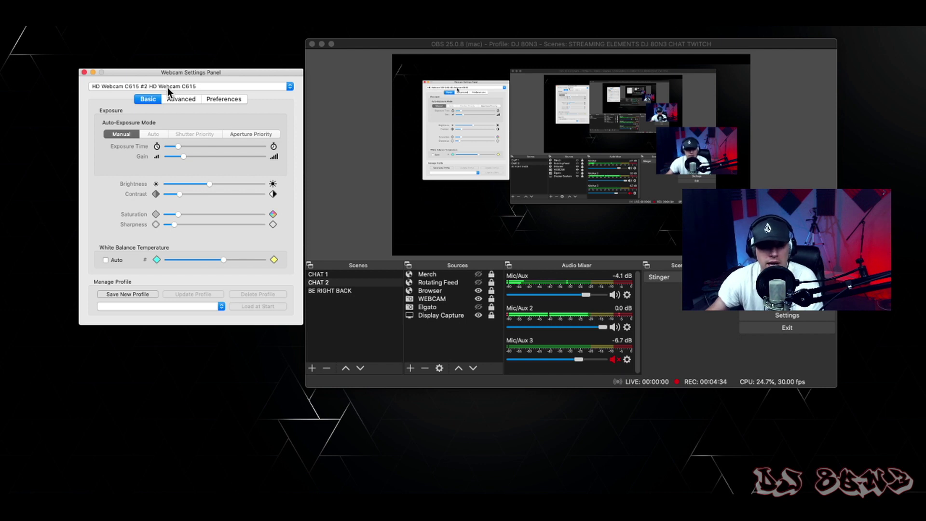
pyautogui.click(220, 307)
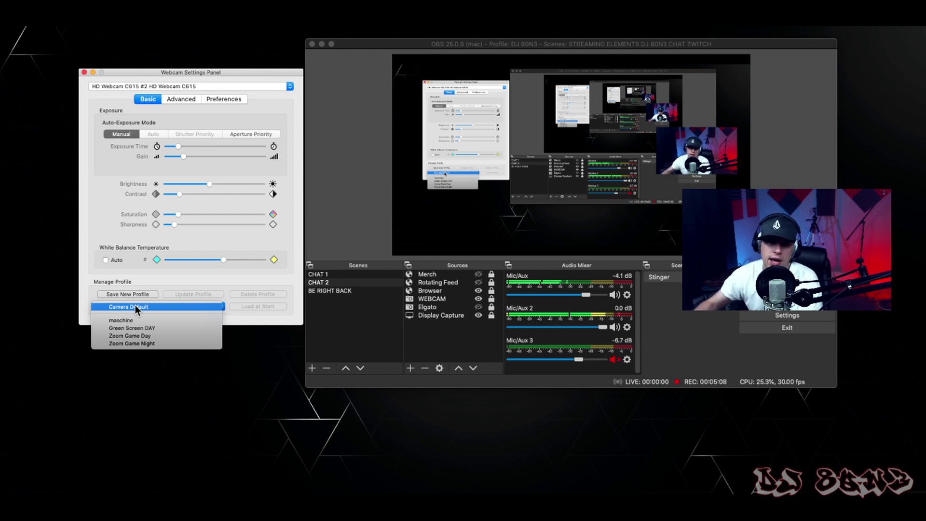
pyautogui.click(96, 216)
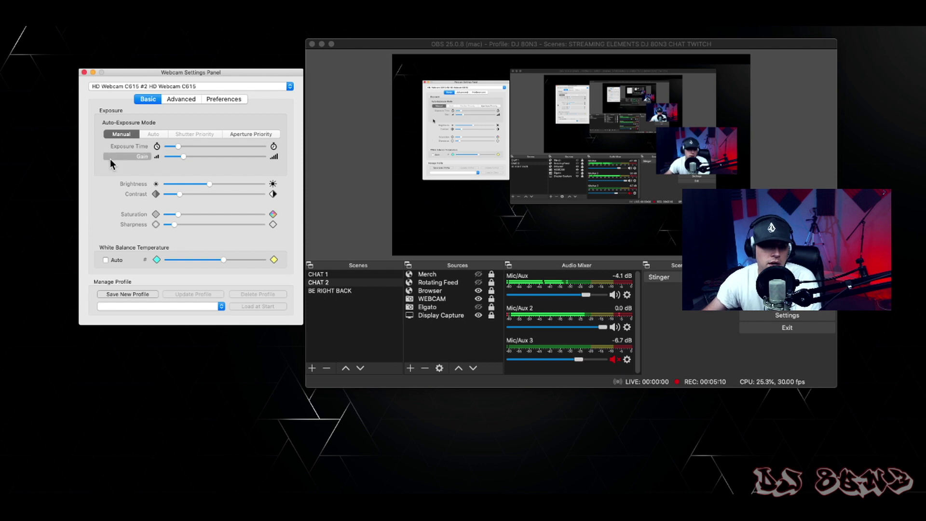
# Show the webcam's advanced settings and switch to the OBS window
pyautogui.click(177, 101)
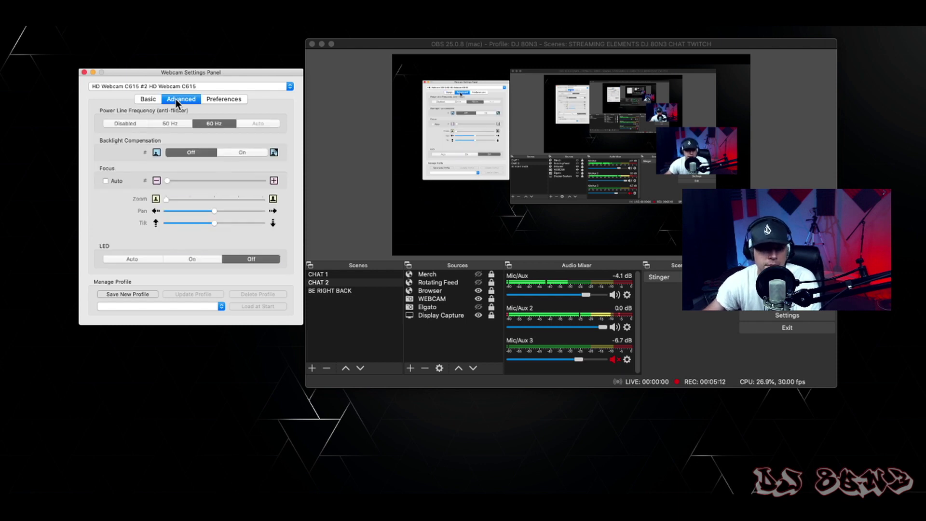
pyautogui.click(343, 173)
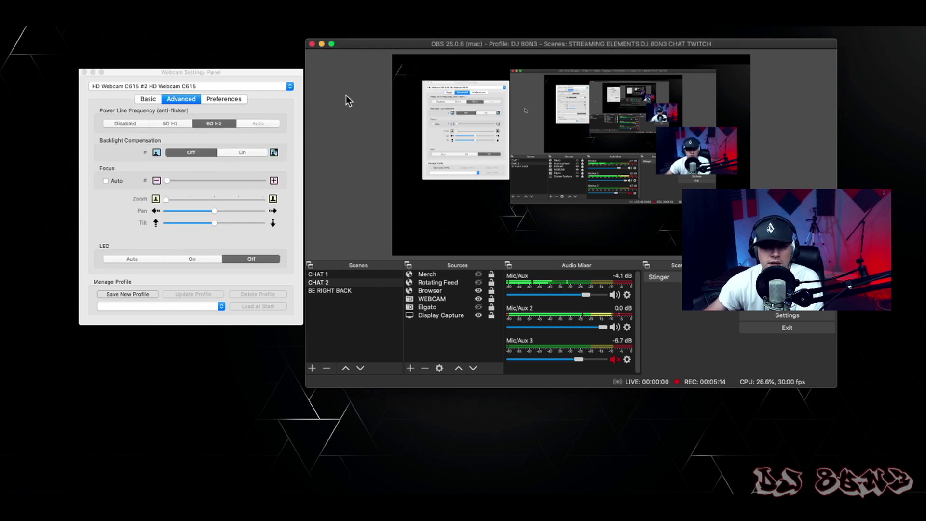